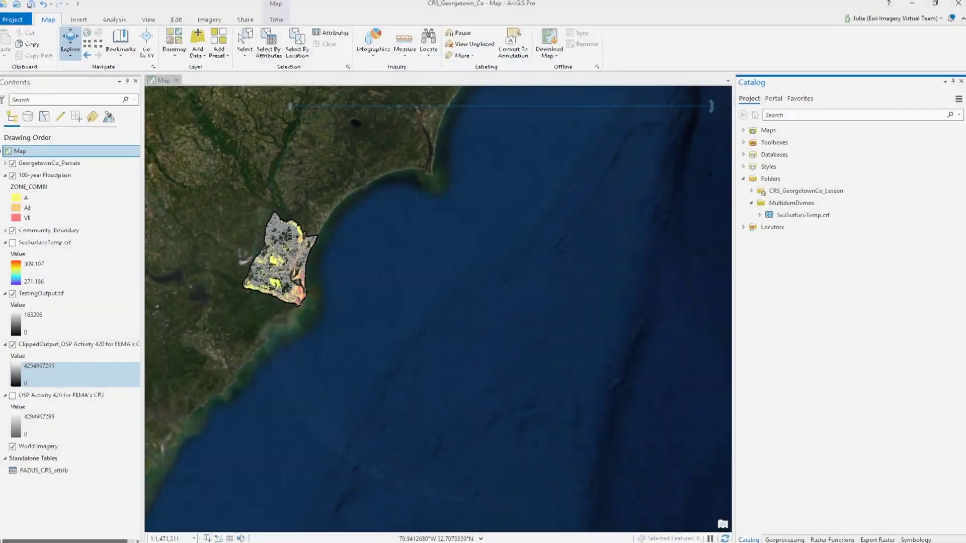
# Show SeaSurfaceTemp.crf's multidimensional info, expanding the cfsrsst variable and its 432-step StdTime dimension
pyautogui.click(769, 211)
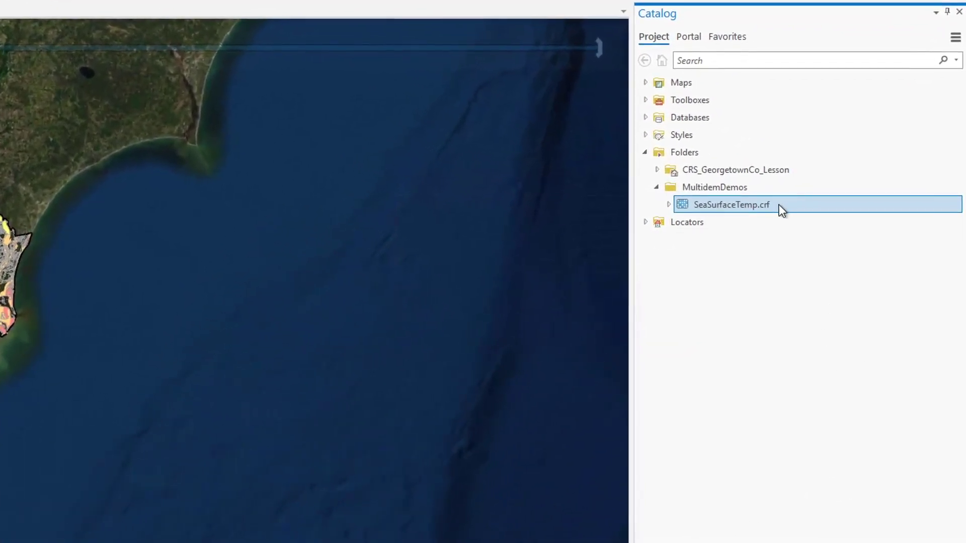
pyautogui.rightClick(778, 205)
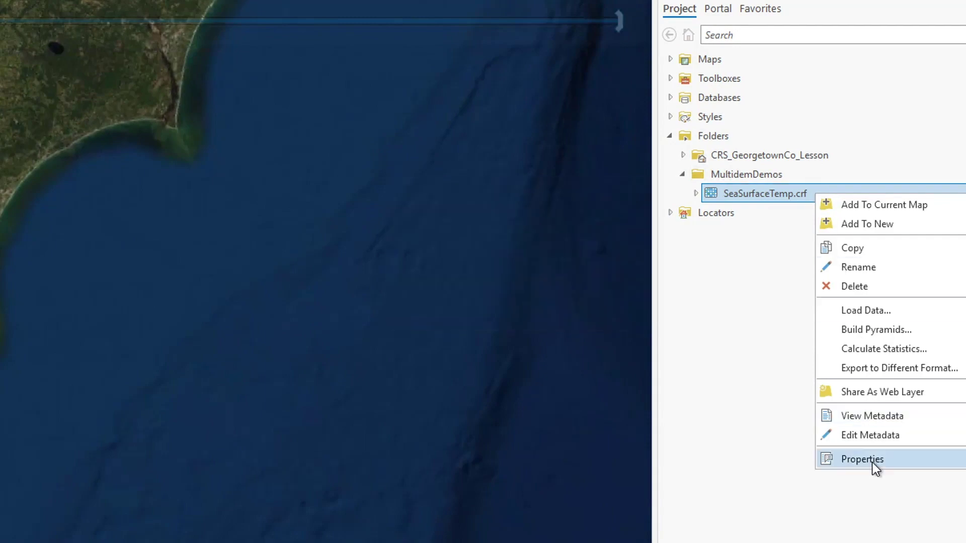
pyautogui.click(872, 463)
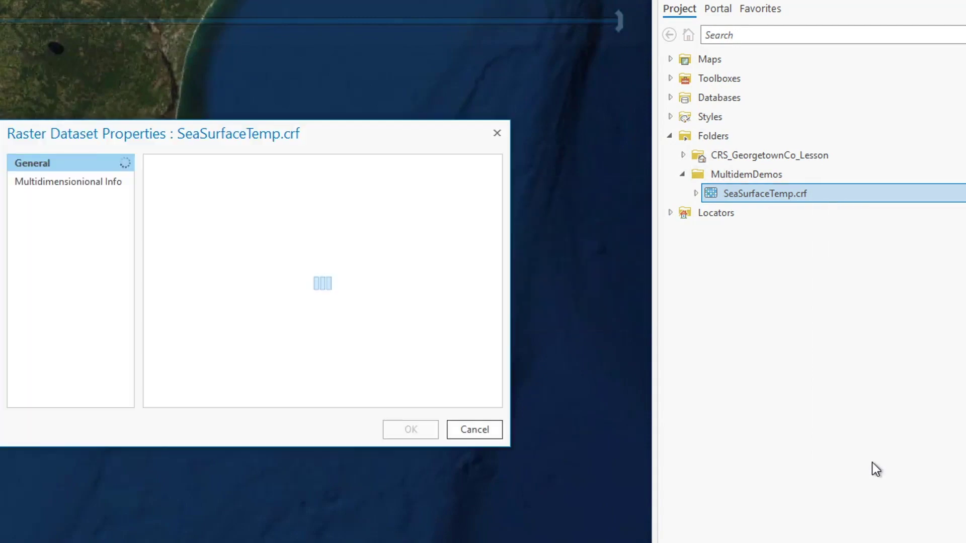
pyautogui.click(42, 184)
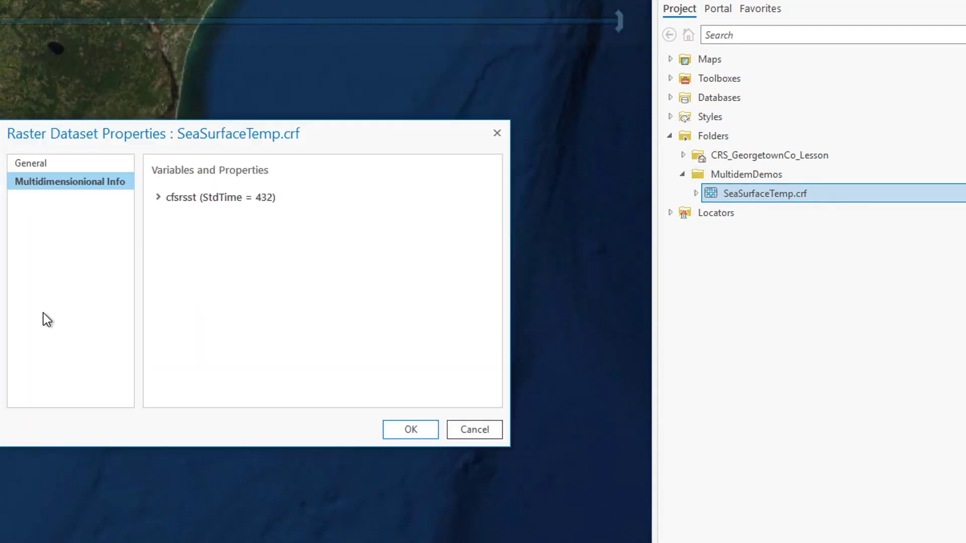
pyautogui.click(159, 198)
pyautogui.click(169, 282)
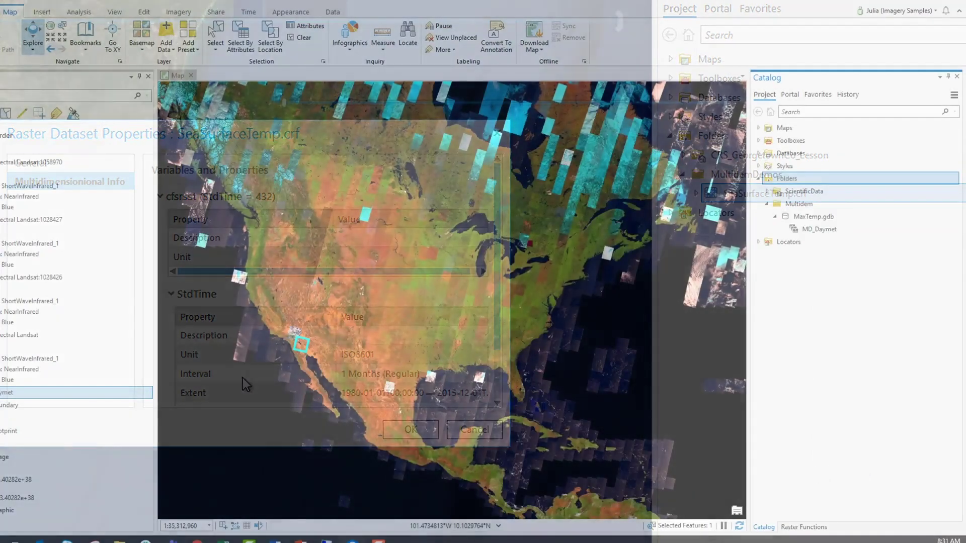
# Open the Build Multidimensional Transpose tool via the MD_Daymet mosaic dataset's Modify options
pyautogui.rightClick(827, 230)
pyautogui.moveTo(781, 318)
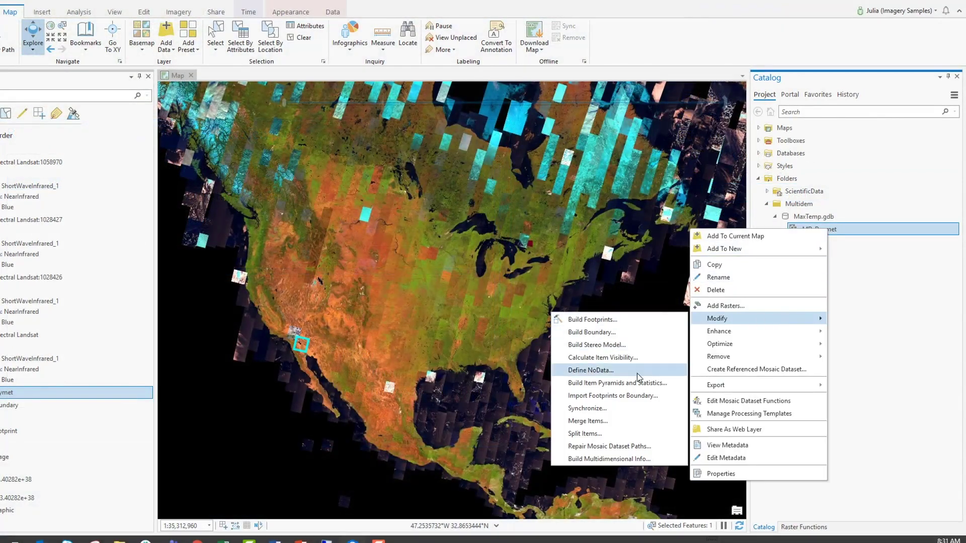
pyautogui.click(632, 459)
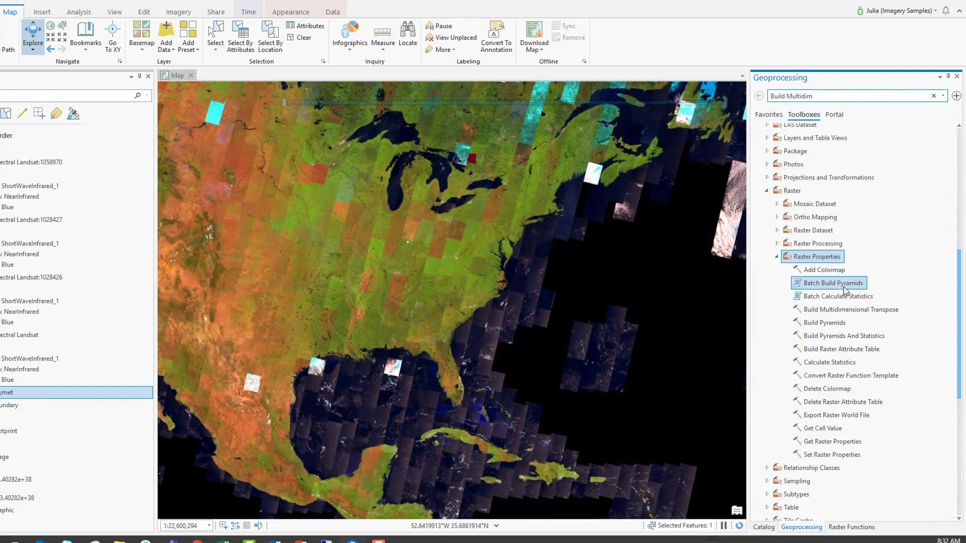
pyautogui.click(846, 312)
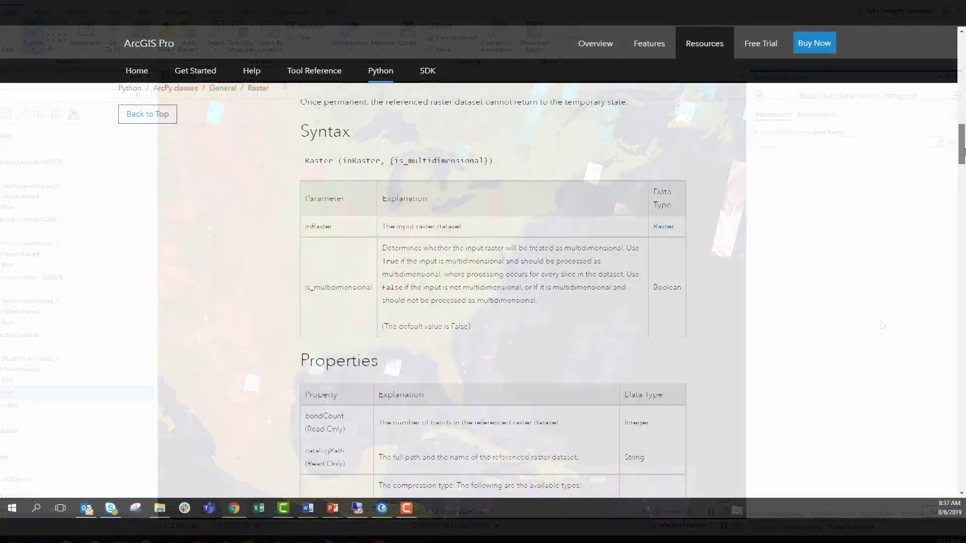
pyautogui.scroll(-1, 493, 292)
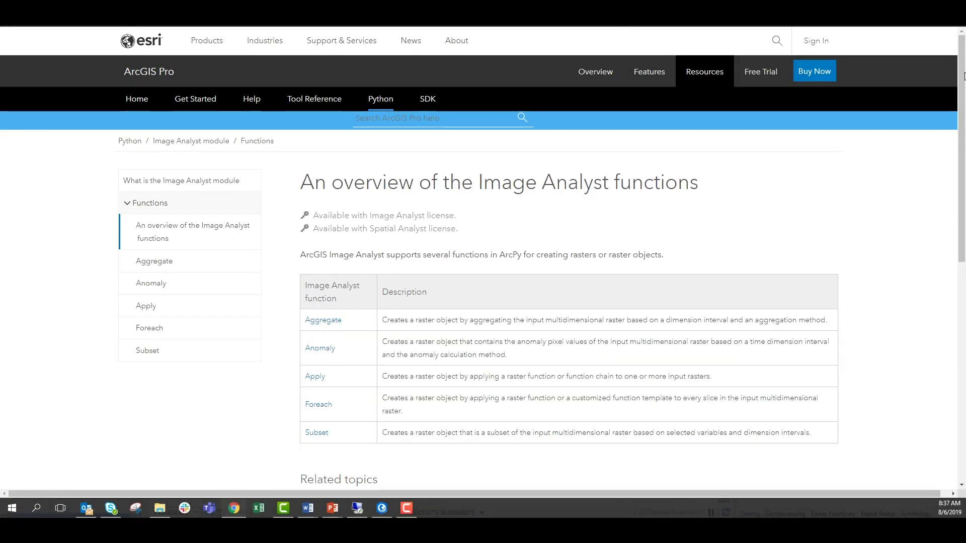
# Scroll the Image Analyst functions overview and open the Anomaly function help page
pyautogui.scroll(-2, 963, 93)
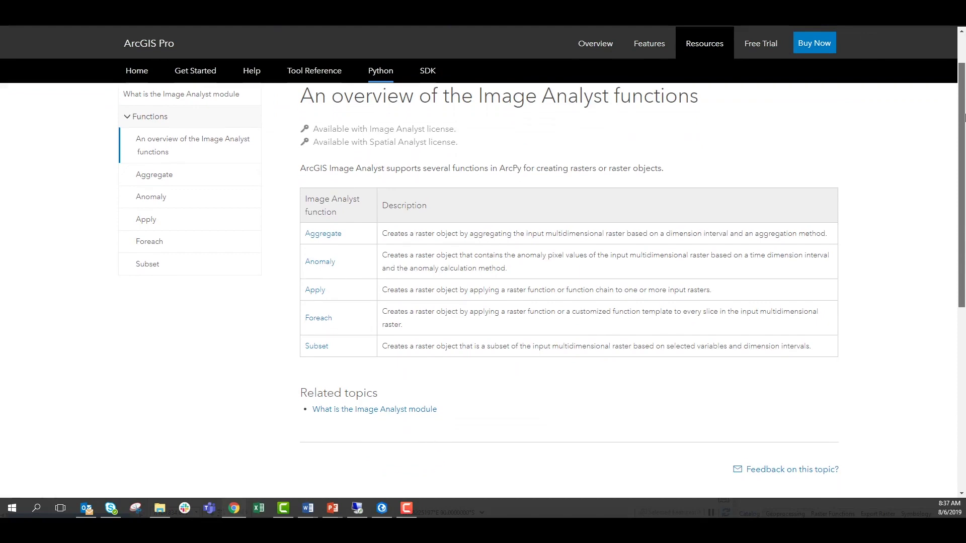
pyautogui.click(320, 256)
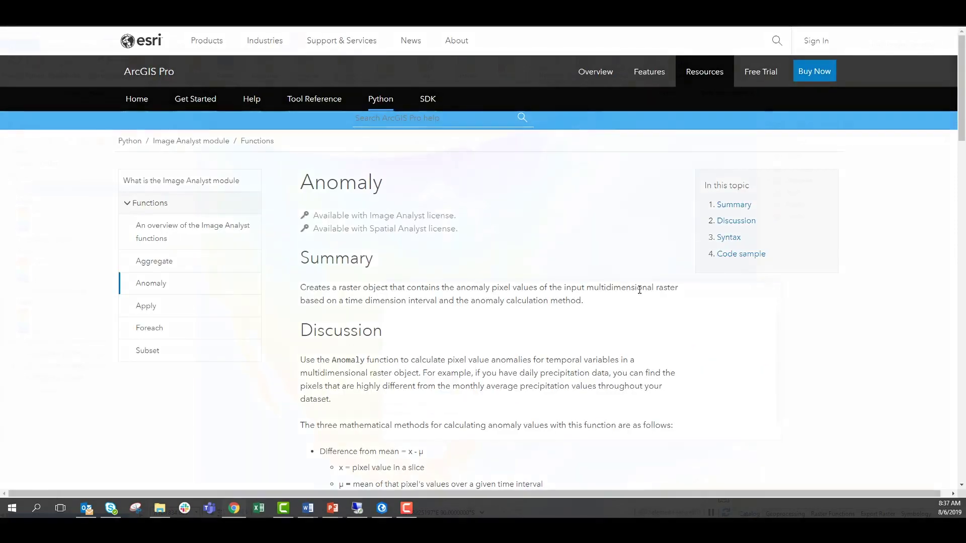
pyautogui.write('emp')
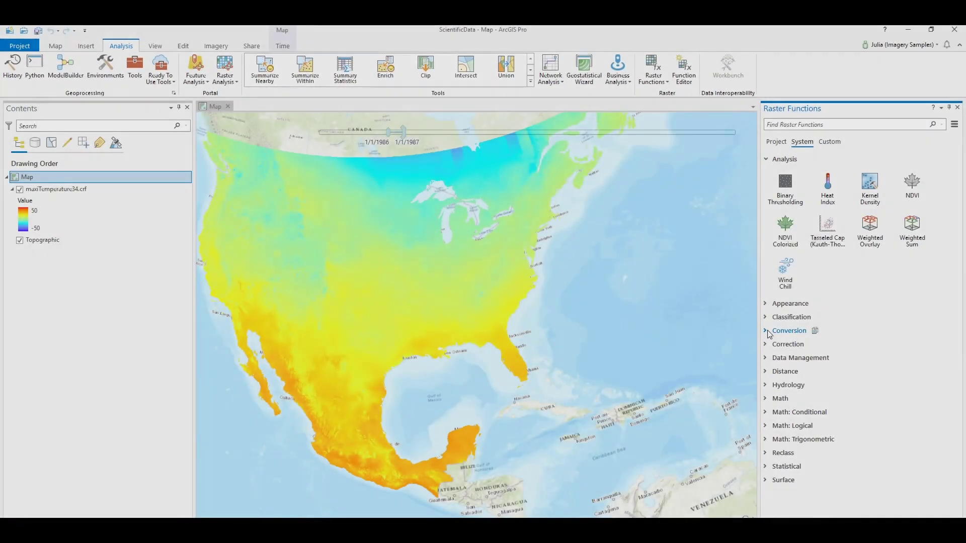
# Configure Unit Conversion on maxiTemperature34.crf to convert values from Celsius to Fahrenheit
pyautogui.click(767, 331)
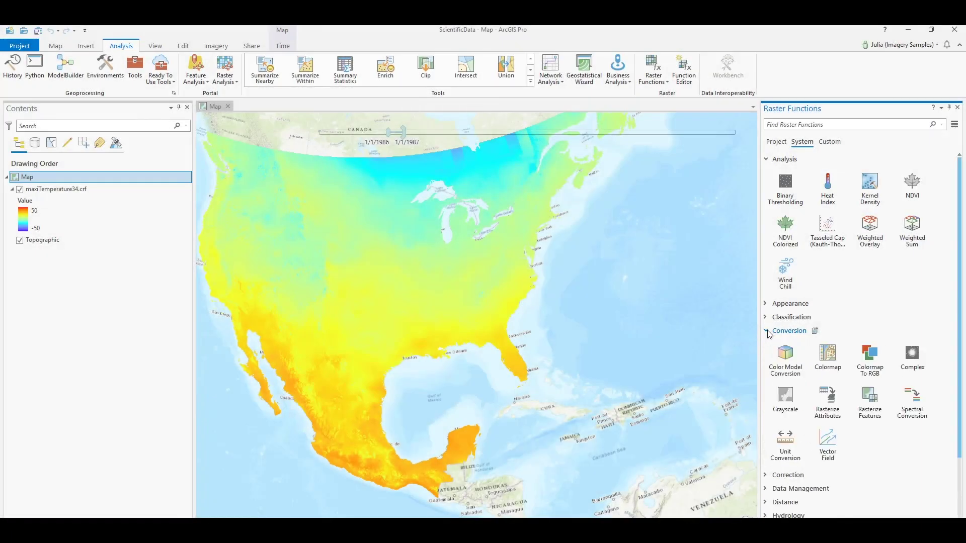
pyautogui.click(785, 453)
pyautogui.click(940, 177)
pyautogui.click(933, 190)
pyautogui.click(950, 201)
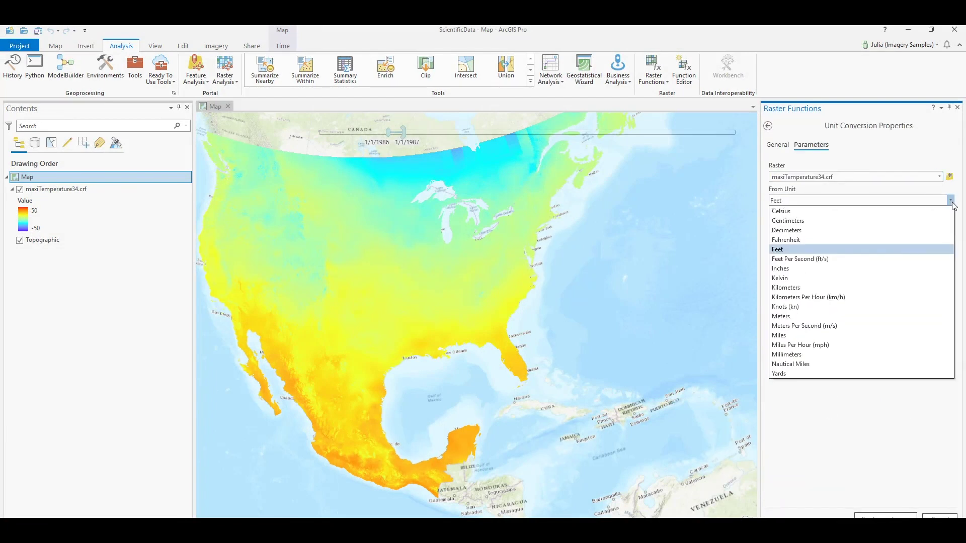
pyautogui.click(951, 201)
pyautogui.press('c')
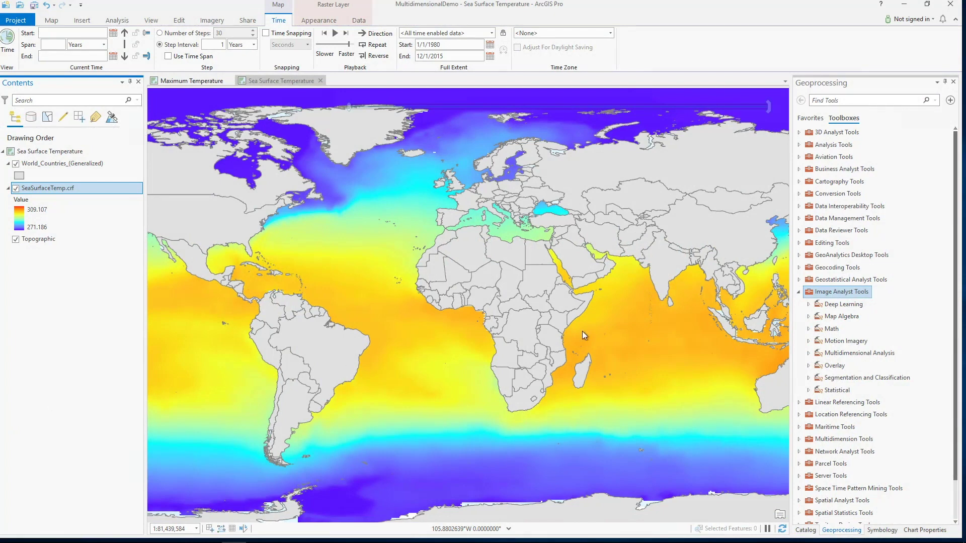
# Check that SeaSurfaceTemp.crf holds 432 monthly slices (1980–2015), then launch Aggregate Multidimensional Raster
pyautogui.click(809, 354)
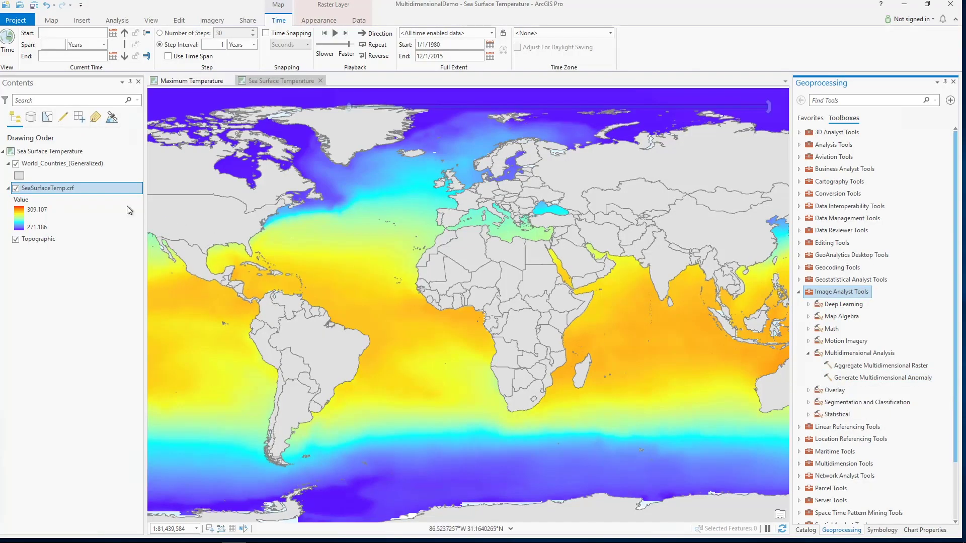
pyautogui.rightClick(71, 186)
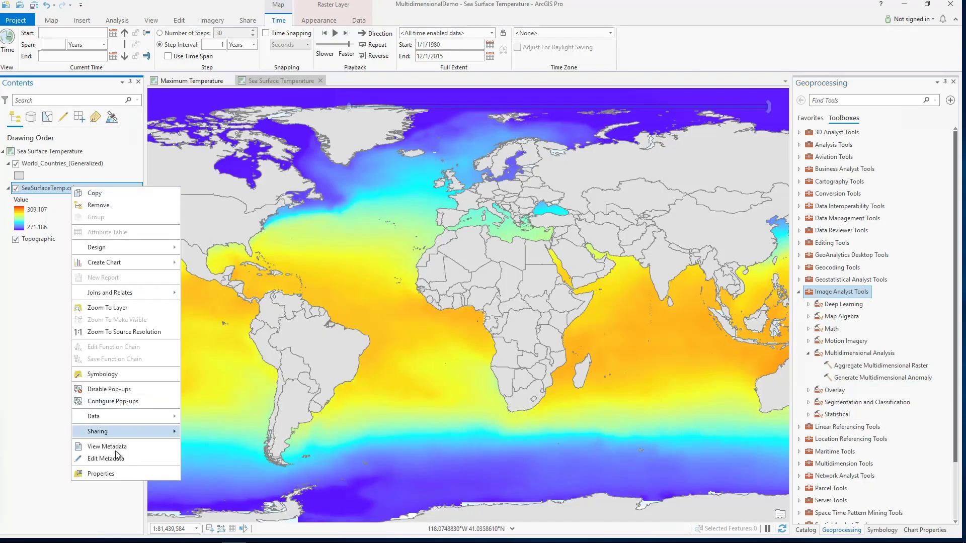
pyautogui.click(114, 473)
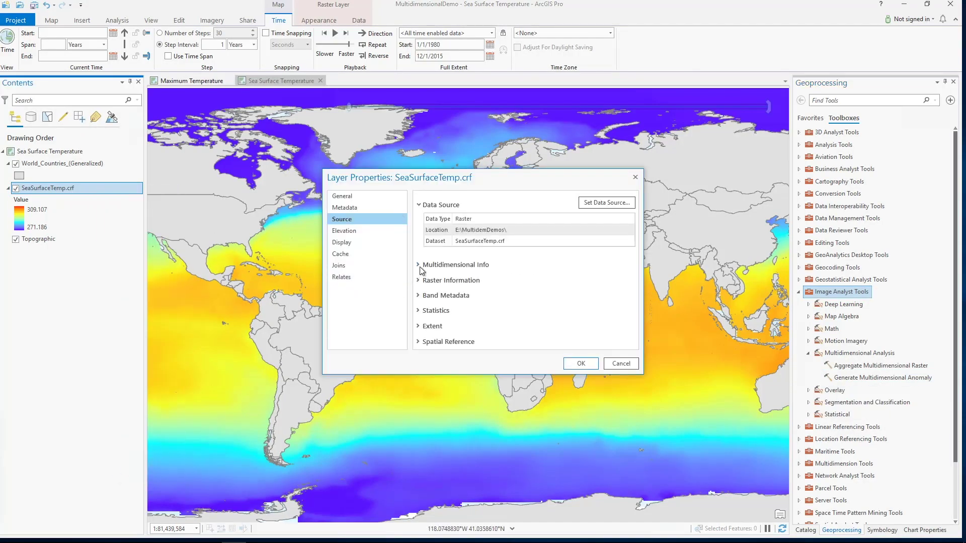
pyautogui.click(422, 267)
pyautogui.click(429, 296)
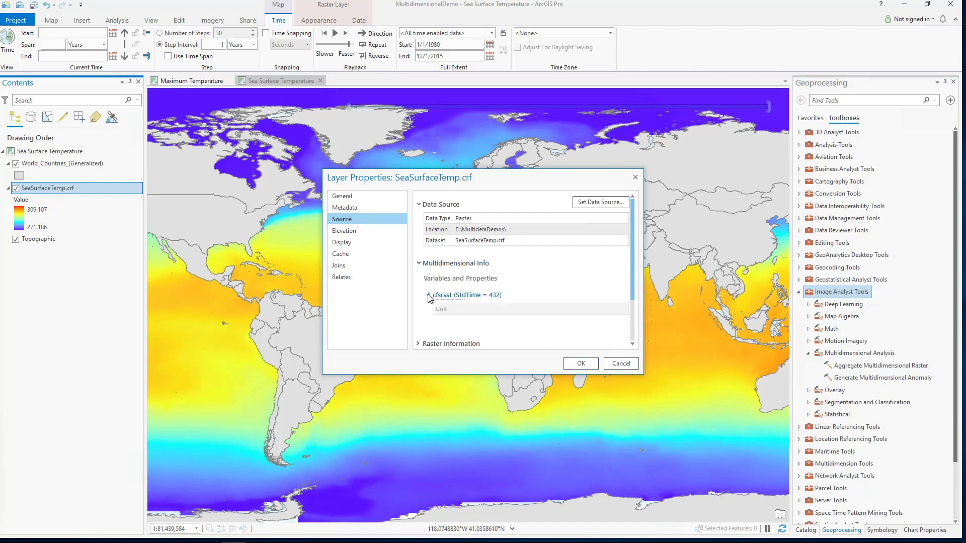
pyautogui.click(436, 337)
pyautogui.scroll(-3, 433, 338)
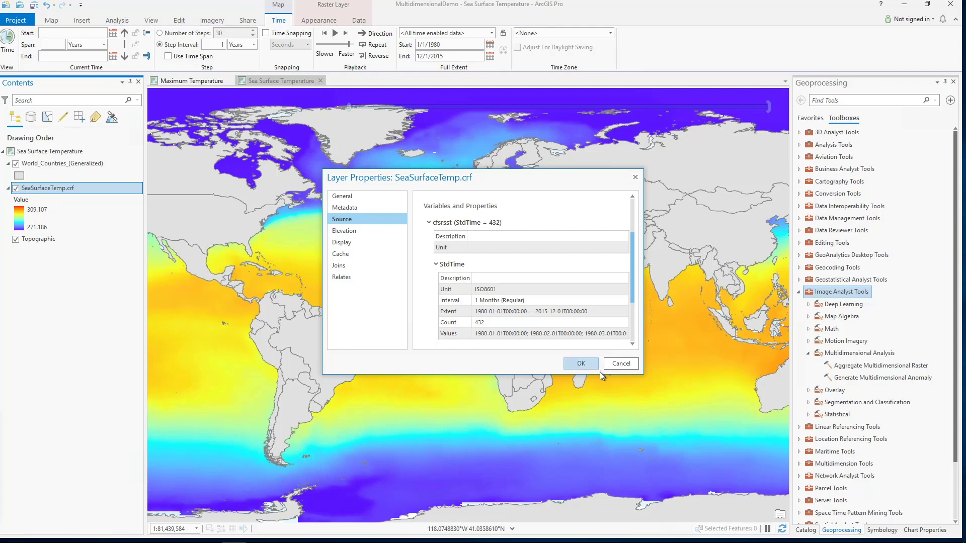
pyautogui.click(581, 364)
pyautogui.doubleClick(880, 366)
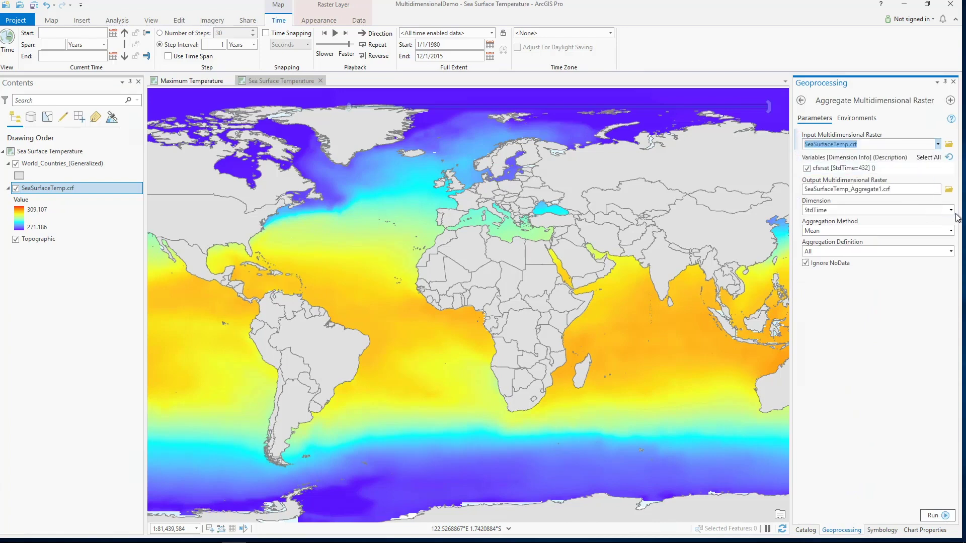
# Run Aggregate Multidimensional Raster with Maximum method and a Yearly interval keyword
pyautogui.click(950, 230)
pyautogui.click(951, 257)
pyautogui.click(950, 252)
pyautogui.click(931, 272)
pyautogui.click(931, 271)
pyautogui.write('Yearly')
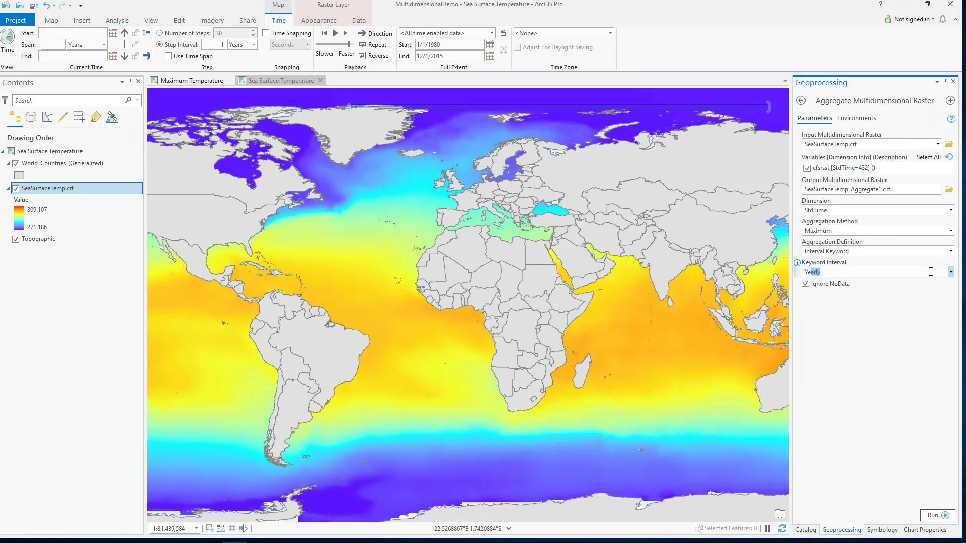
pyautogui.press('Tab')
pyautogui.click(934, 515)
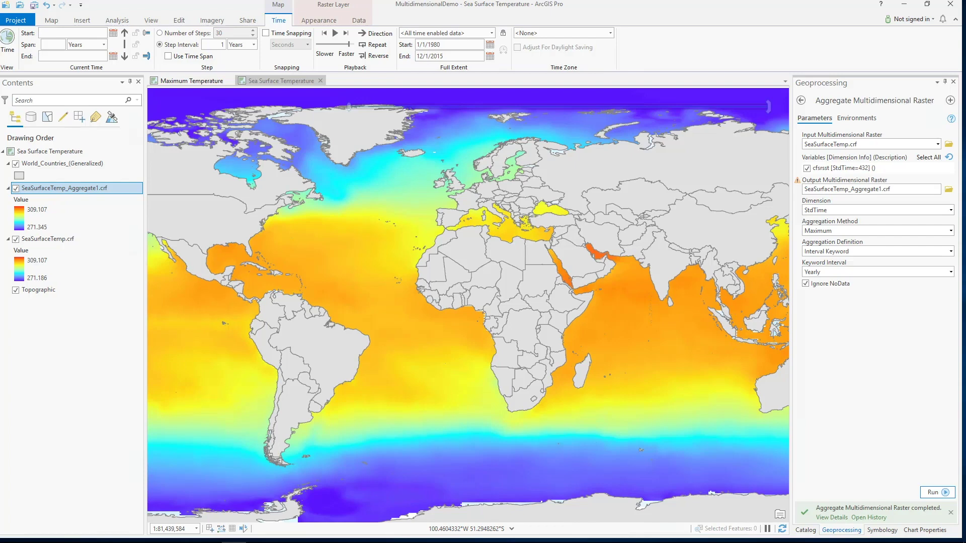
pyautogui.click(802, 101)
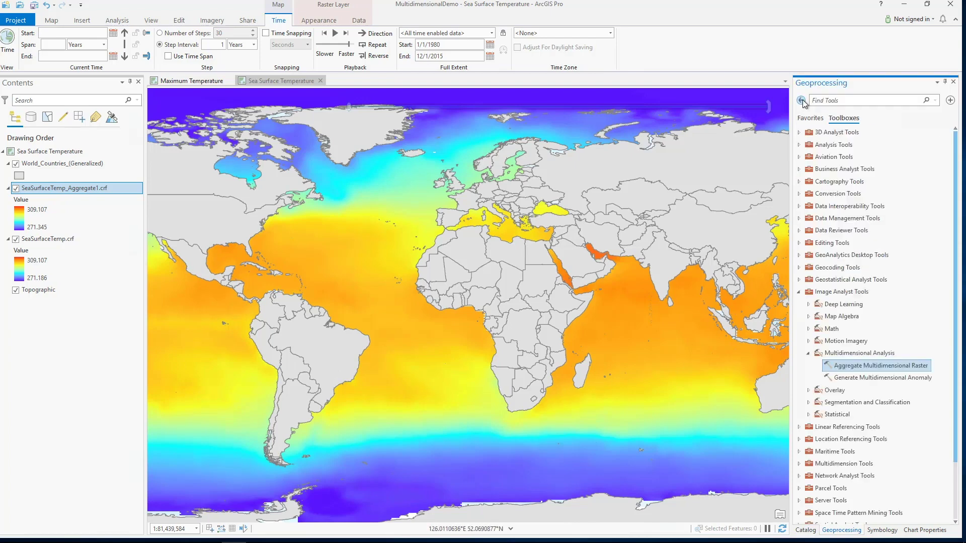
# Run Generate Multidimensional Anomaly on SeaSurfaceTemp_Aggregate1.crf
pyautogui.click(880, 378)
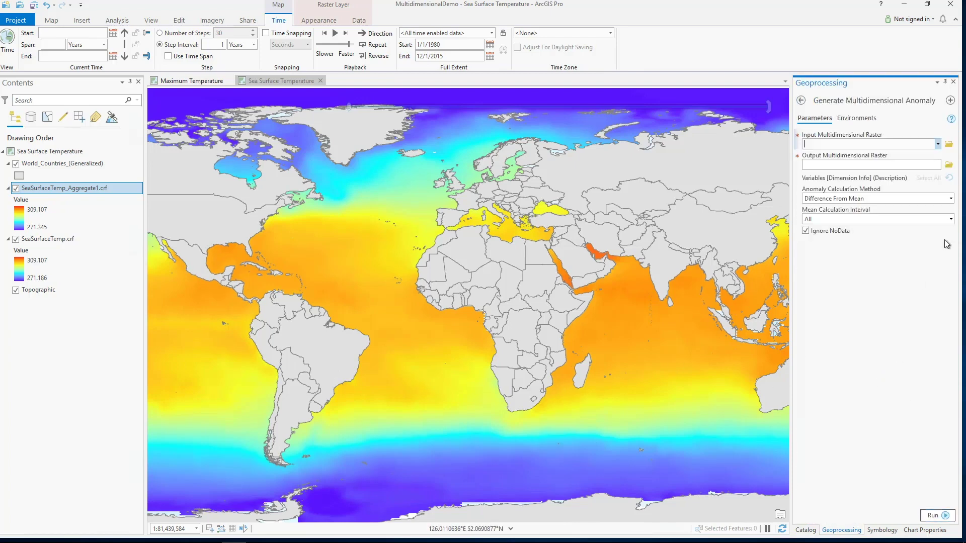
pyautogui.click(938, 144)
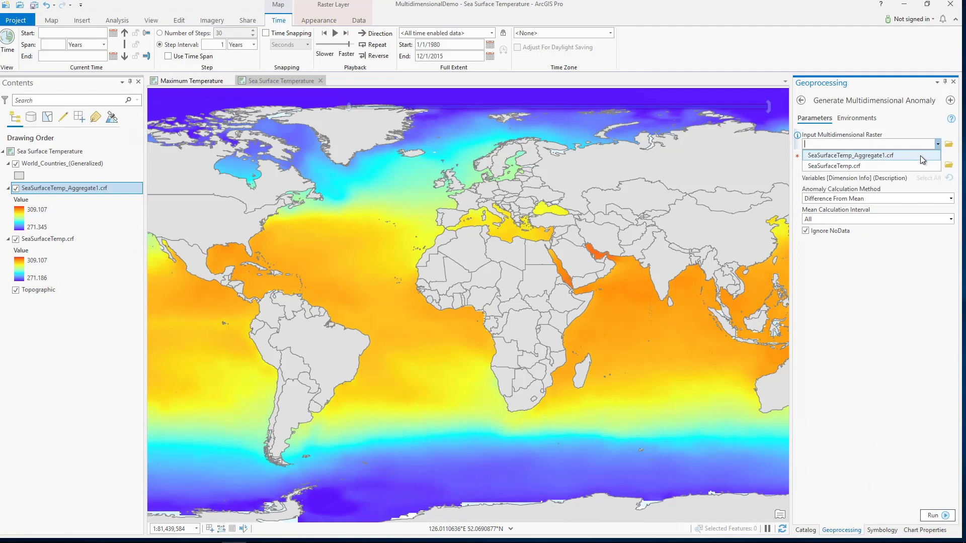
pyautogui.click(920, 155)
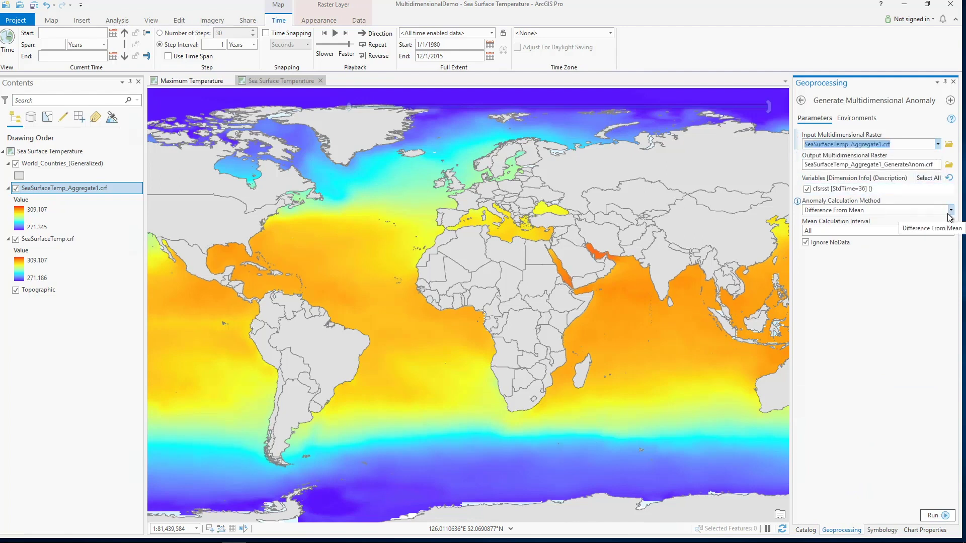
pyautogui.click(934, 515)
pyautogui.moveTo(934, 518)
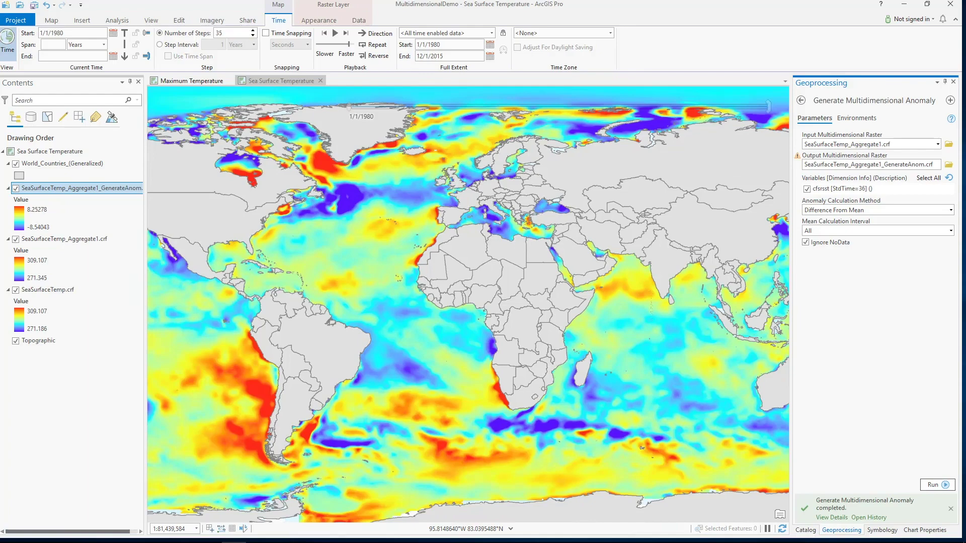
# Play the anomaly raster through time and pause it at 6/21/1998
pyautogui.click(558, 96)
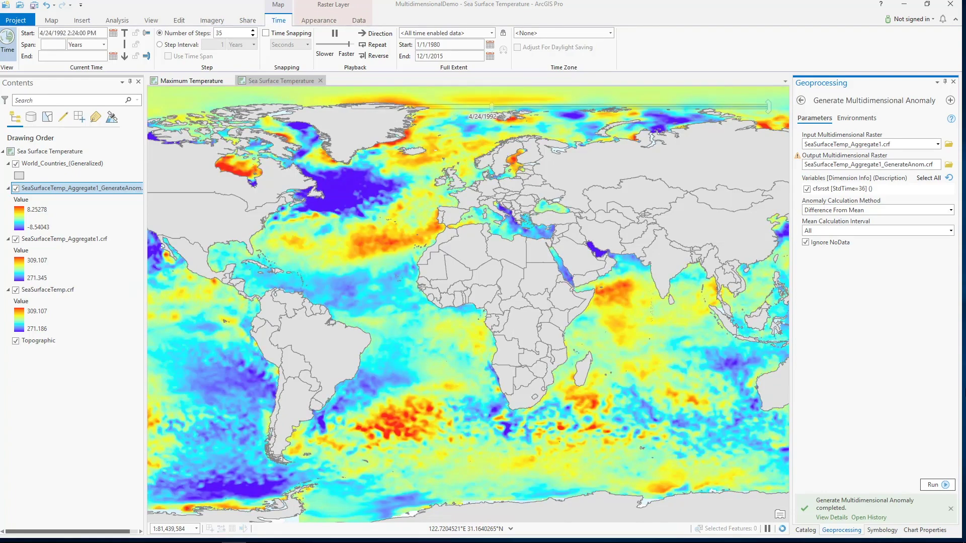
pyautogui.moveTo(559, 99)
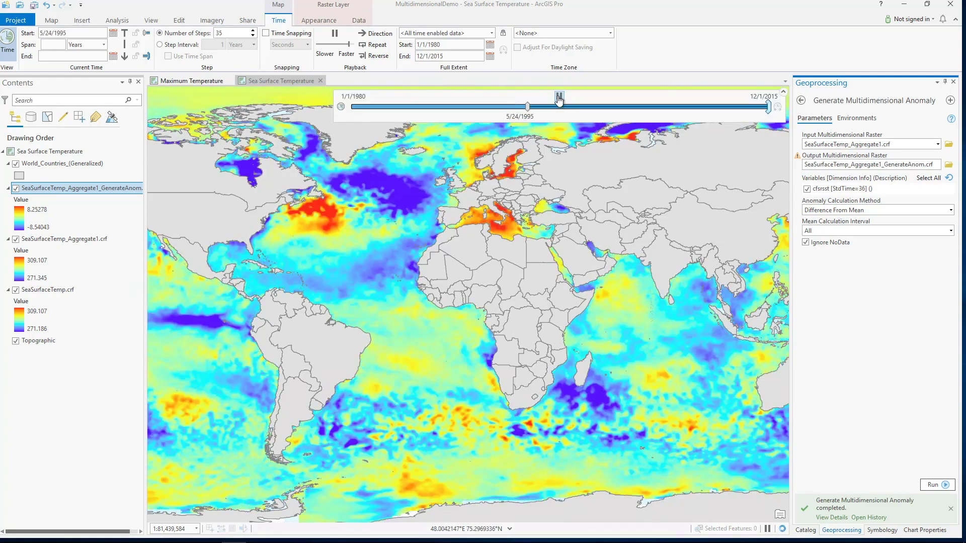
pyautogui.click(559, 98)
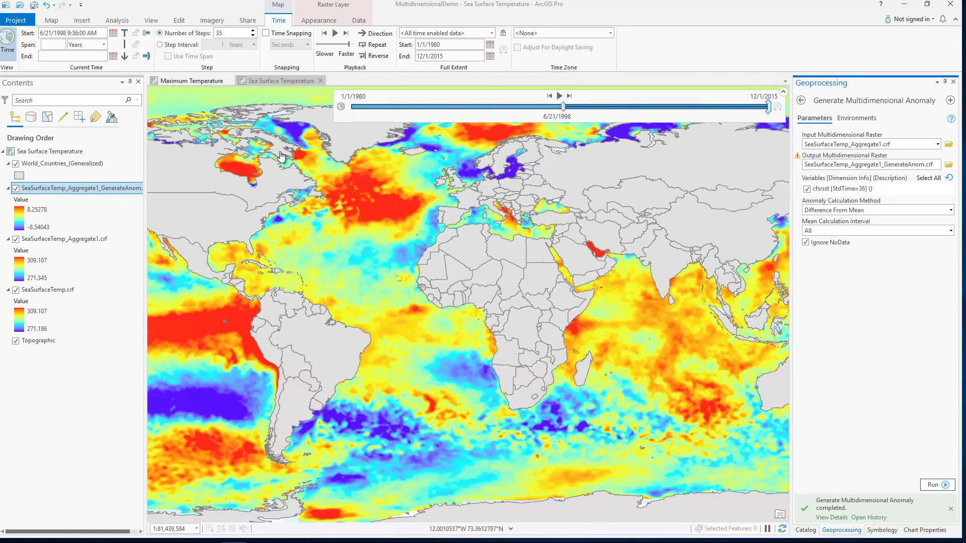
# Create a temporal profile chart of cfsrsst with a dark grey Location 0 off South America's west coast
pyautogui.rightClick(48, 239)
pyautogui.moveTo(81, 315)
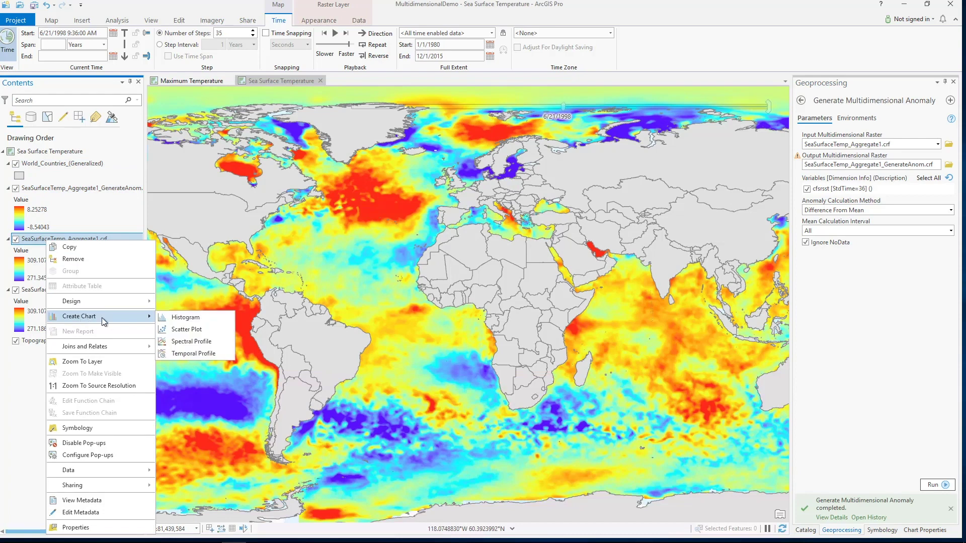
pyautogui.click(199, 354)
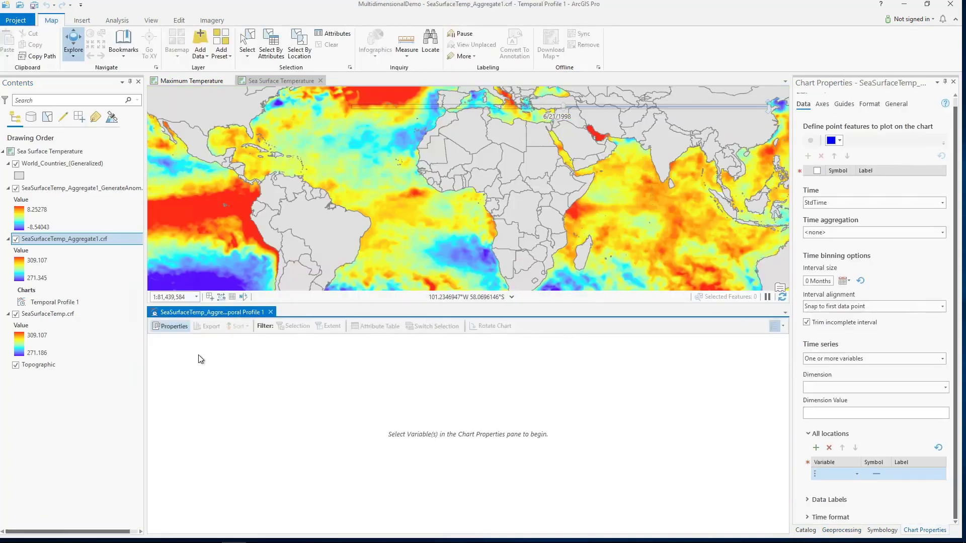
pyautogui.click(840, 141)
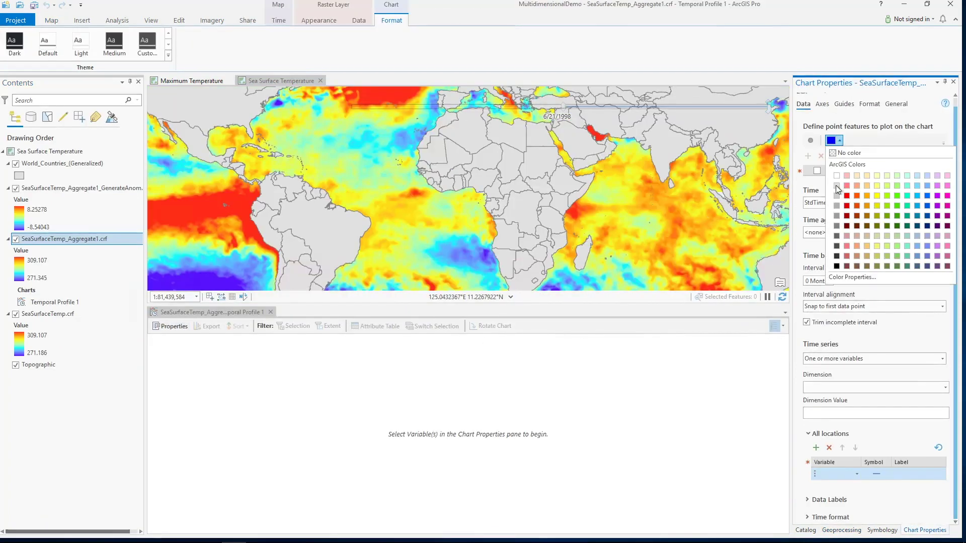
pyautogui.click(837, 241)
pyautogui.click(811, 140)
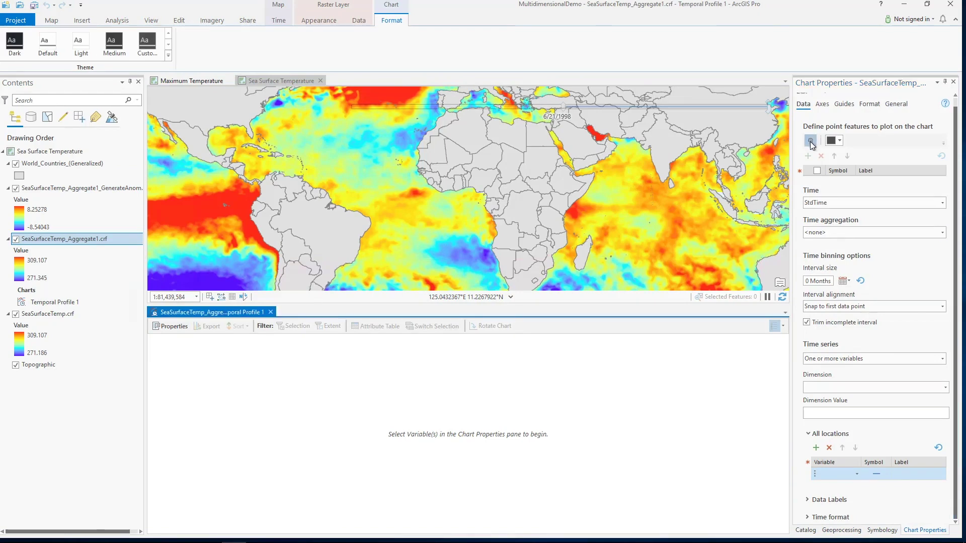
pyautogui.click(244, 212)
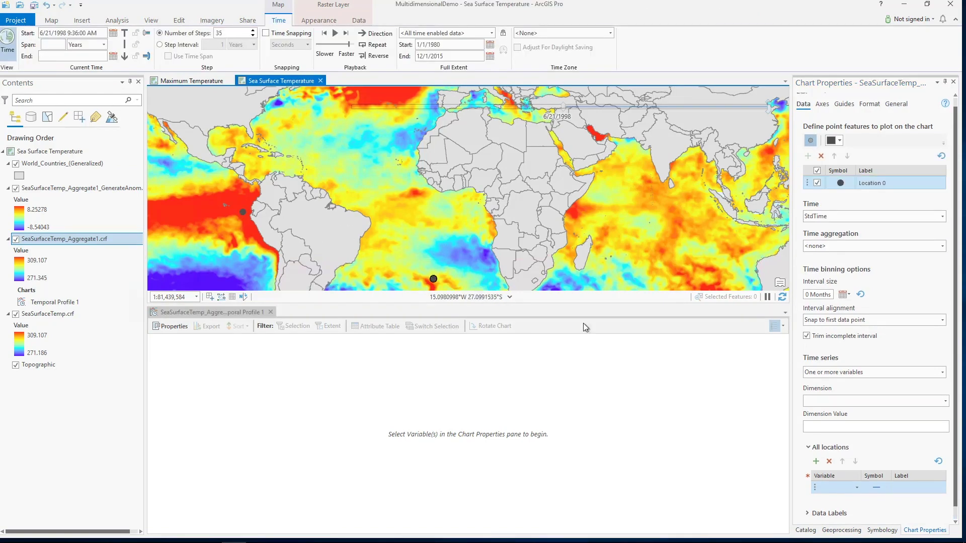
pyautogui.click(856, 488)
pyautogui.click(848, 506)
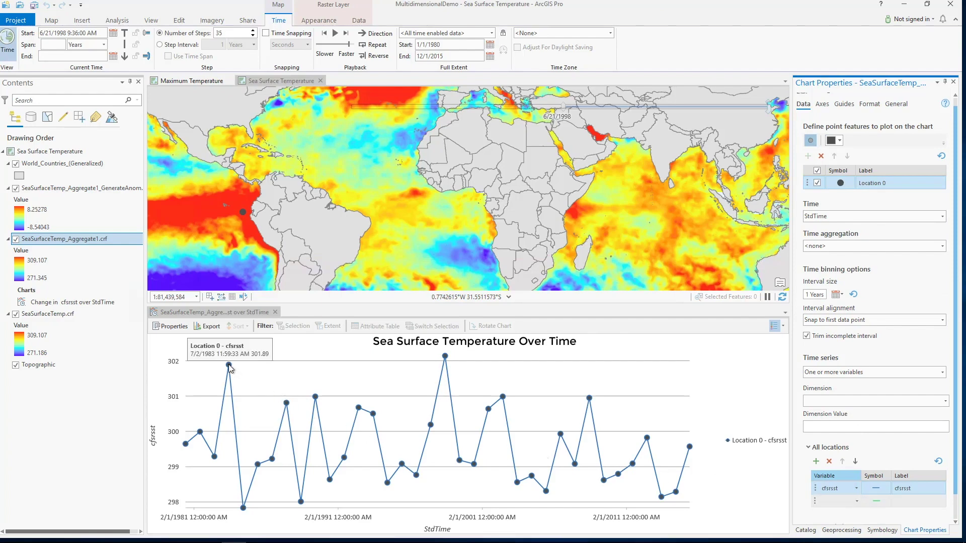
# Hide Location 0 from the chart and add Location 1 near Iceland
pyautogui.moveTo(446, 360)
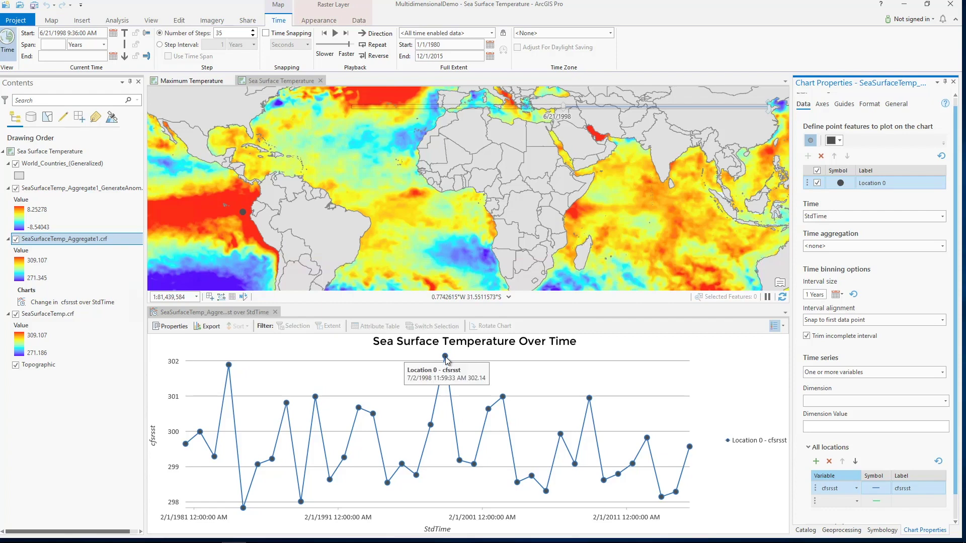
pyautogui.click(817, 183)
pyautogui.moveTo(431, 150); pyautogui.dragTo(422, 286)
pyautogui.scroll(3, 398, 171)
pyautogui.click(345, 168)
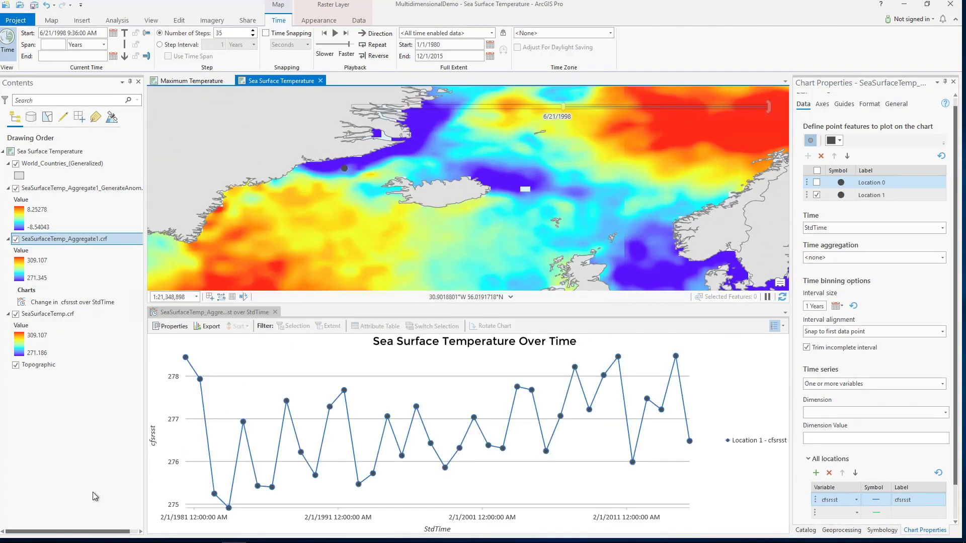